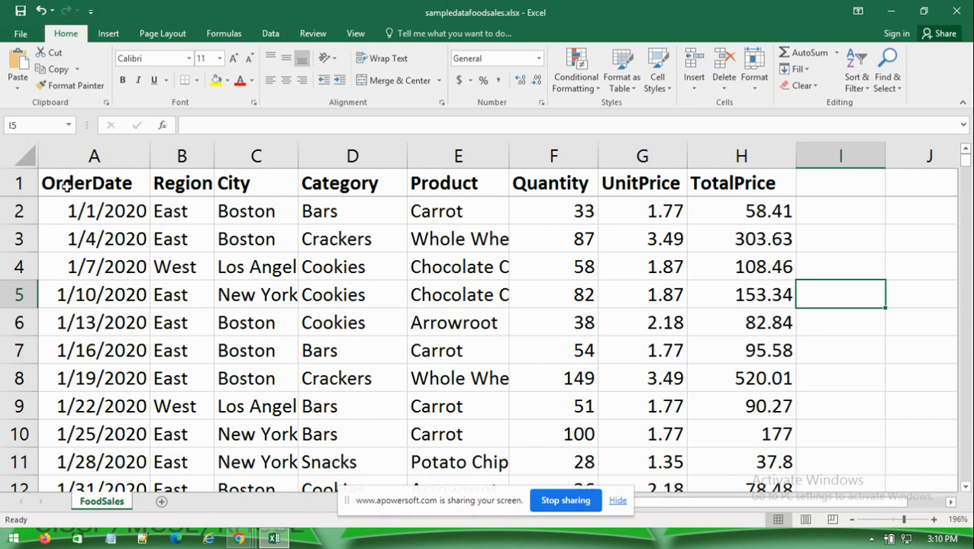
- Insert a PivotTable from the whole Sales_Data table, placing it on the existing FoodSales worksheet at cell J5
{"action": "left_click", "coordinate": [70, 183]}
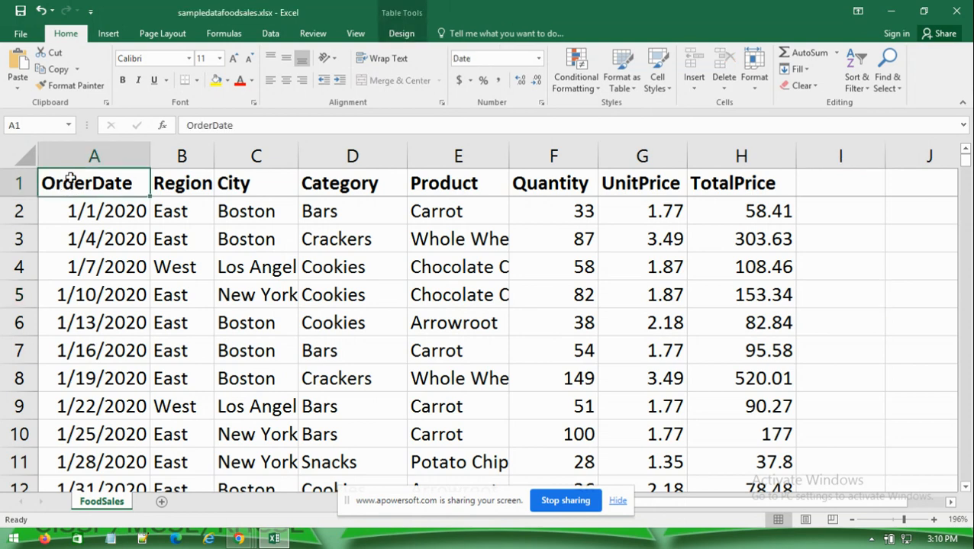
{"action": "key", "text": "ctrl+shift+End"}
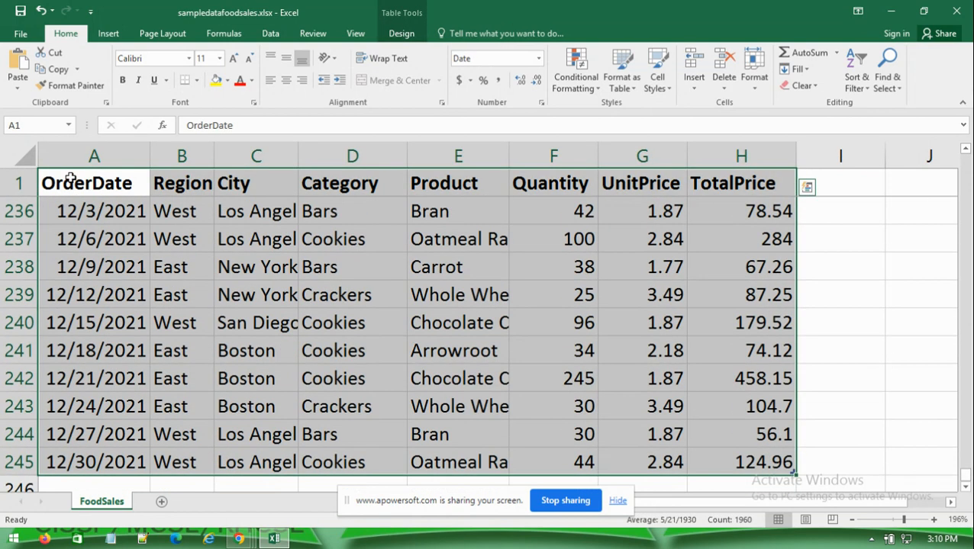
{"action": "left_click", "coordinate": [107, 36]}
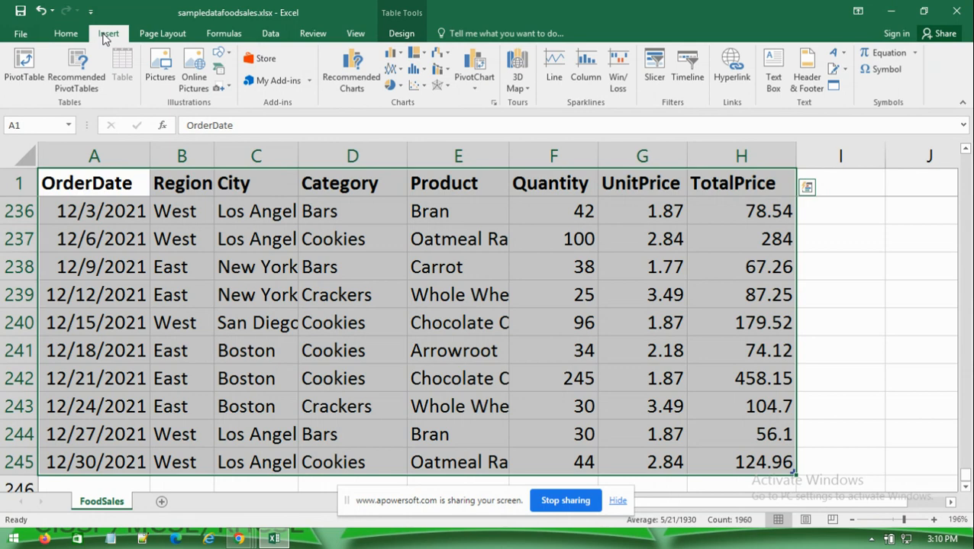
{"action": "left_click", "coordinate": [25, 81]}
{"action": "left_click", "coordinate": [548, 359]}
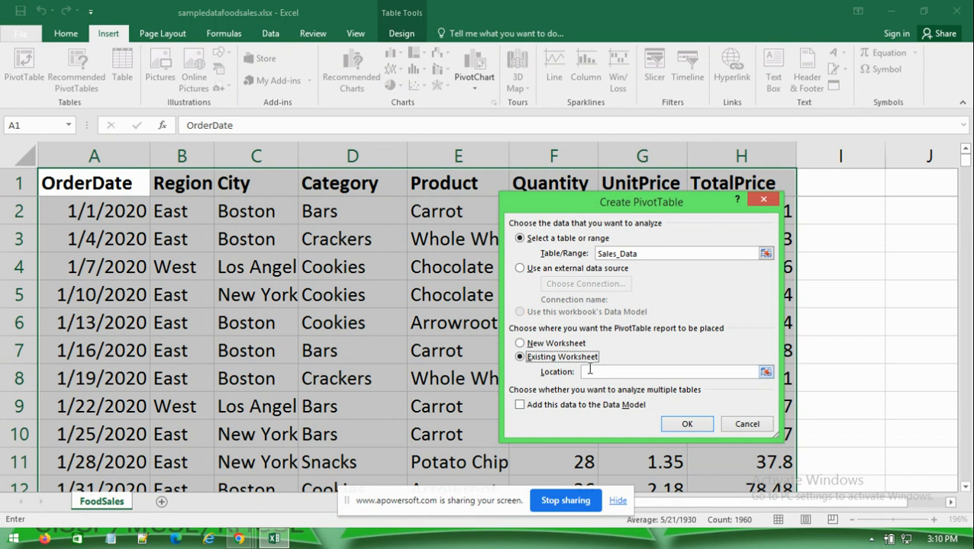
{"action": "left_click_drag", "start_coordinate": [735, 198], "coordinate": [616, 183]}
{"action": "left_click_drag", "start_coordinate": [847, 505], "coordinate": [880, 501]}
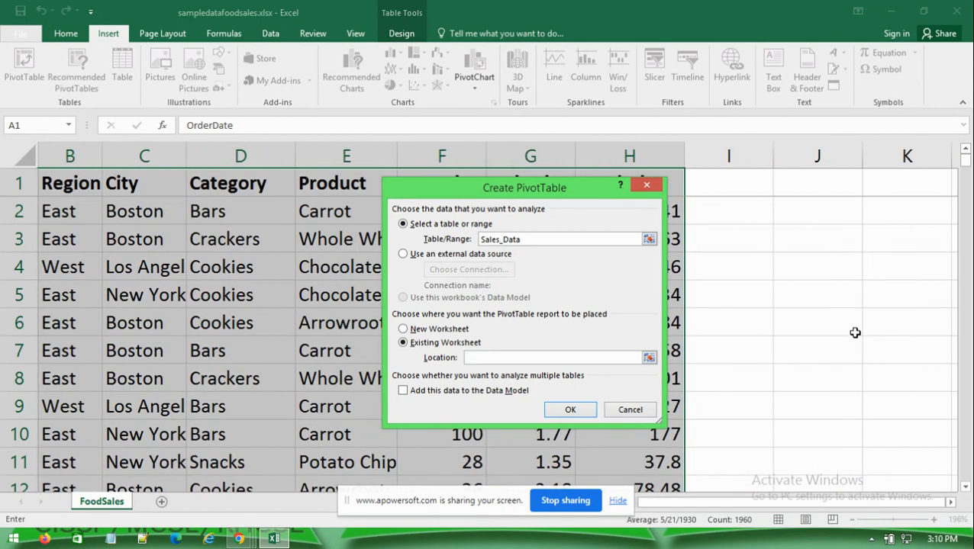
{"action": "left_click", "coordinate": [830, 298]}
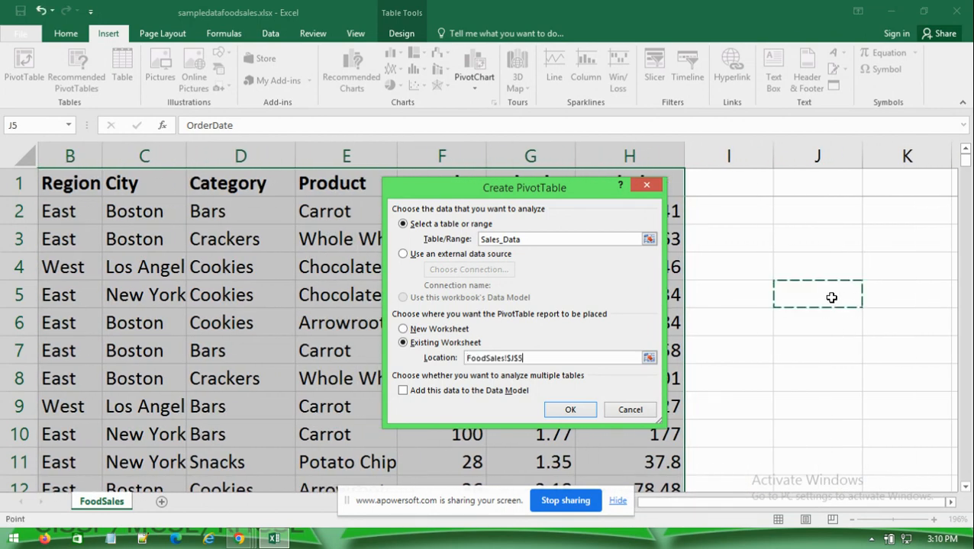
{"action": "left_click", "coordinate": [571, 411]}
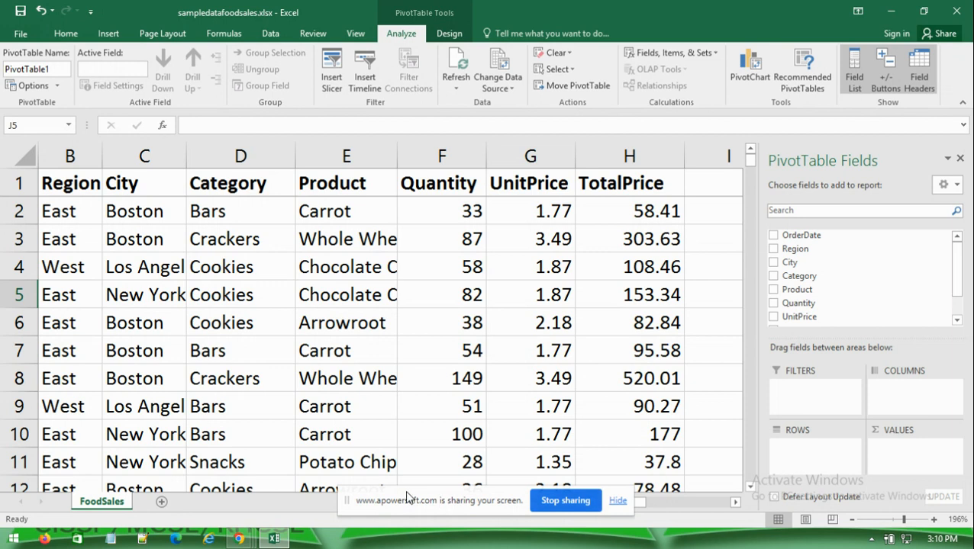
- Add Product to the PivotTable's rows and TotalPrice to its values
{"action": "left_click_drag", "start_coordinate": [399, 495], "coordinate": [684, 548]}
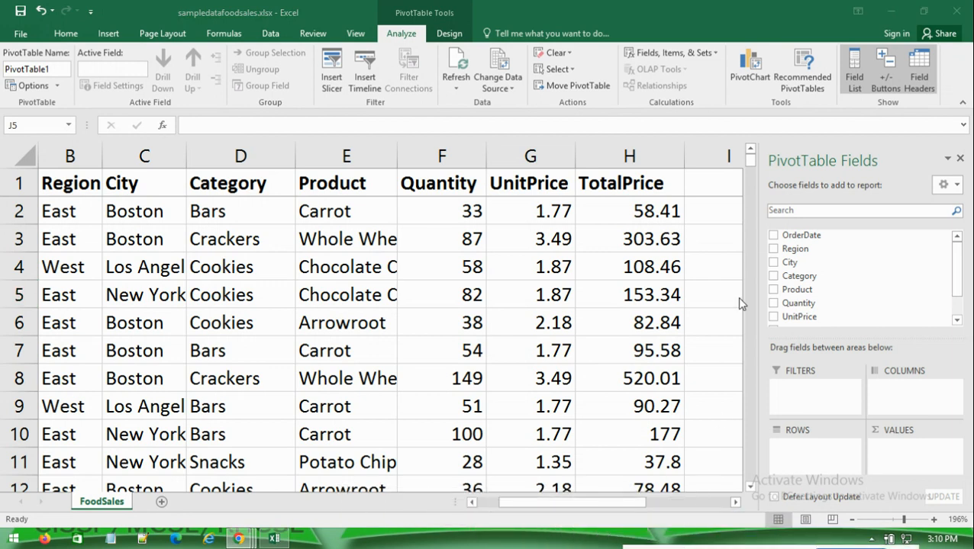
{"action": "left_click", "coordinate": [628, 504]}
{"action": "left_click_drag", "start_coordinate": [616, 505], "coordinate": [735, 508]}
{"action": "scroll", "coordinate": [703, 321], "scroll_direction": "down", "scroll_amount": 2}
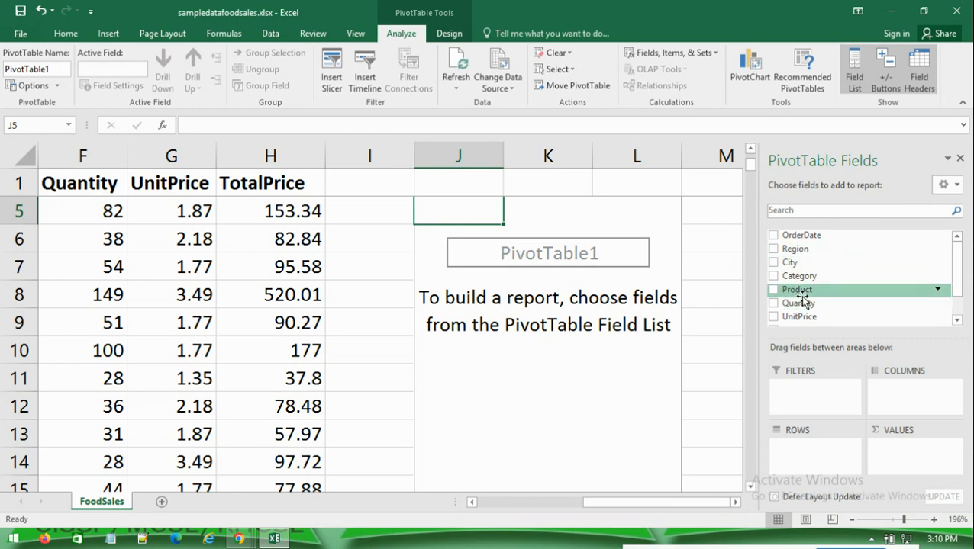
{"action": "left_click", "coordinate": [775, 292]}
{"action": "scroll", "coordinate": [952, 272], "scroll_direction": "down", "scroll_amount": 2}
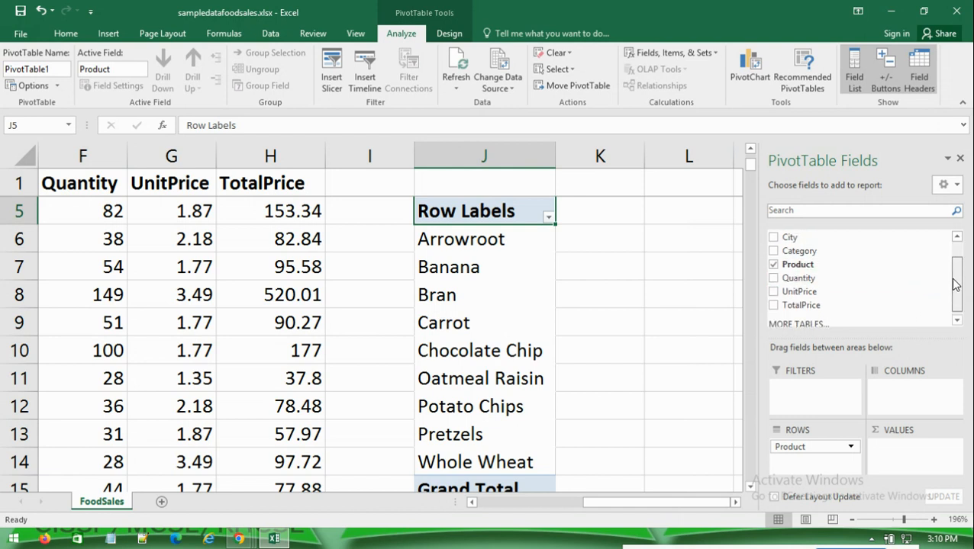
{"action": "left_click", "coordinate": [774, 300]}
{"action": "left_click_drag", "start_coordinate": [614, 513], "coordinate": [636, 513]}
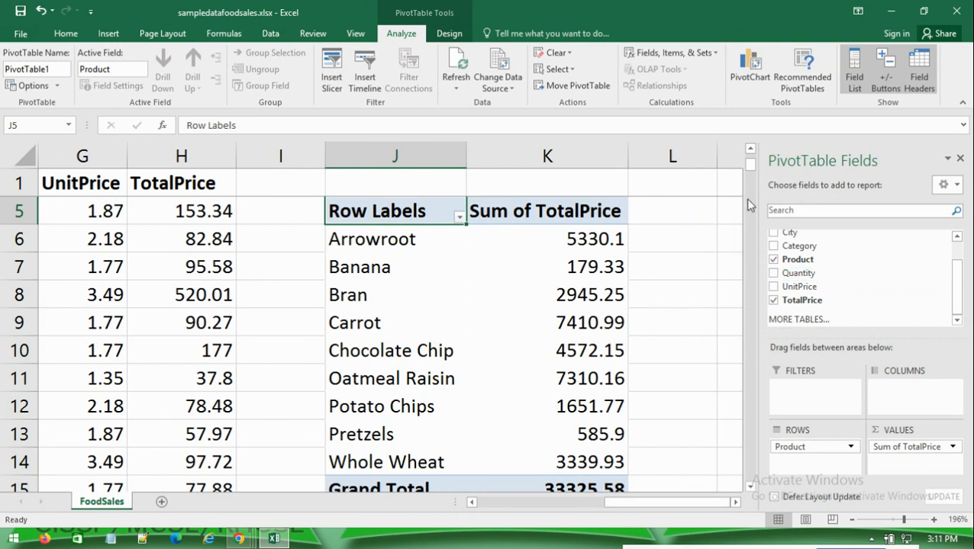
{"action": "scroll", "coordinate": [673, 329], "scroll_direction": "down", "scroll_amount": 1}
{"action": "scroll", "coordinate": [674, 329], "scroll_direction": "up", "scroll_amount": 1}
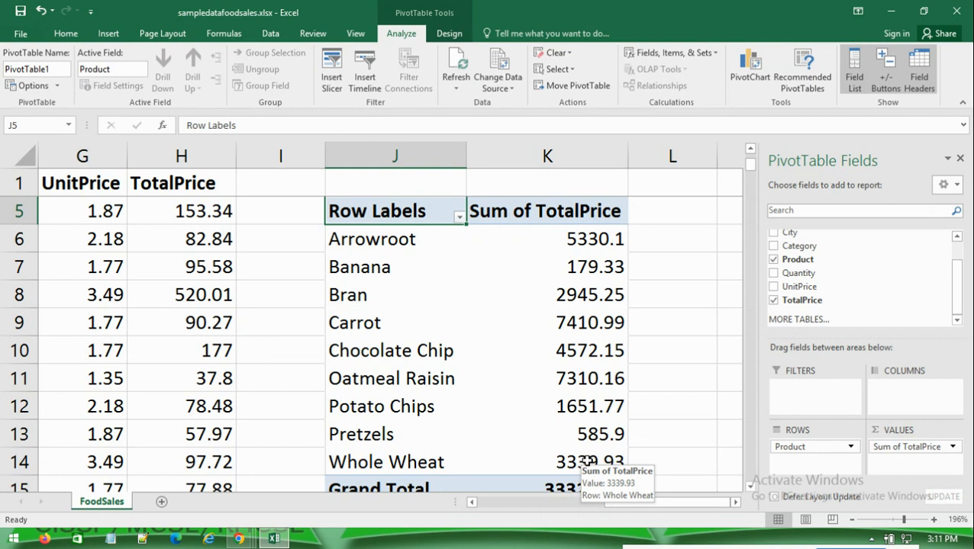
{"action": "left_click", "coordinate": [586, 242]}
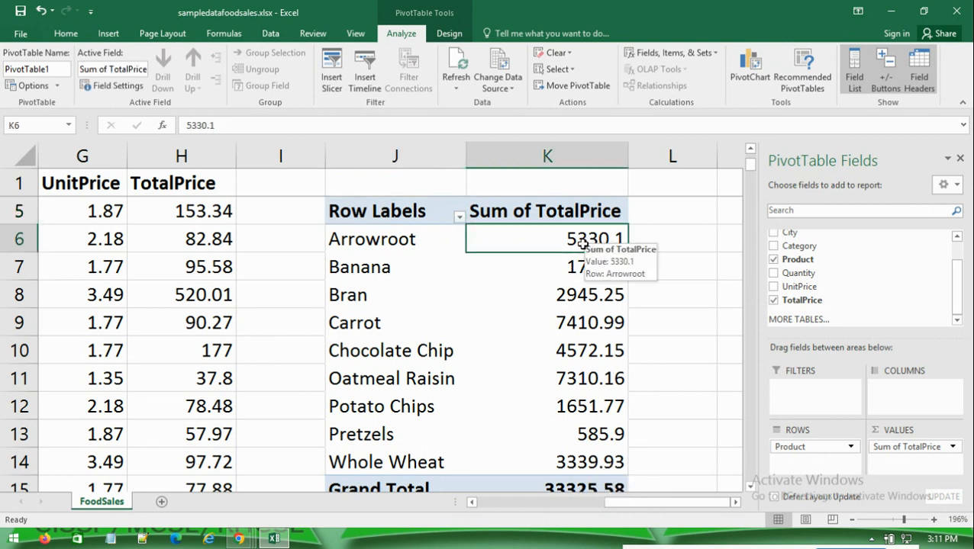
{"action": "left_click", "coordinate": [566, 272]}
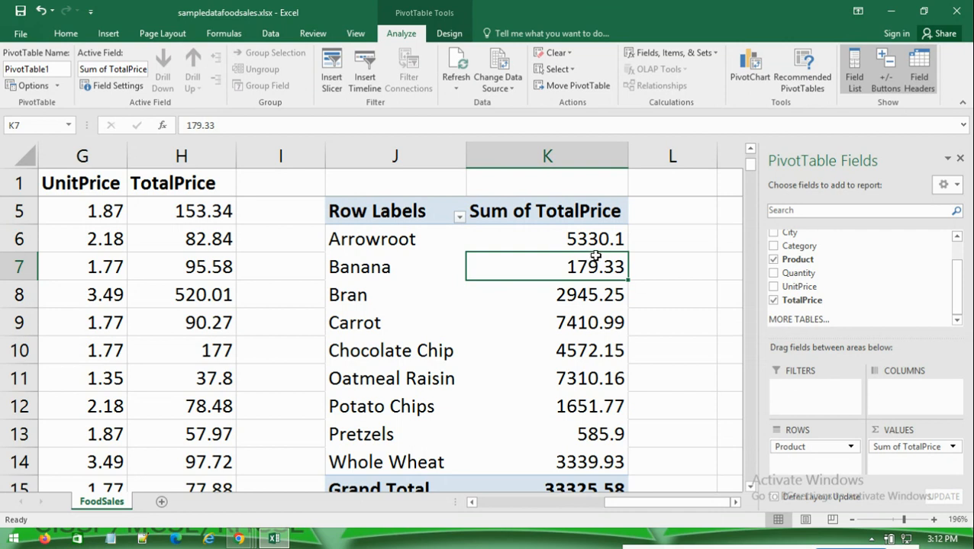
- Start a new calculated field for the PivotTable from the Arrowroot total and name it Percent
{"action": "mouse_move", "coordinate": [595, 256]}
{"action": "left_click", "coordinate": [582, 242]}
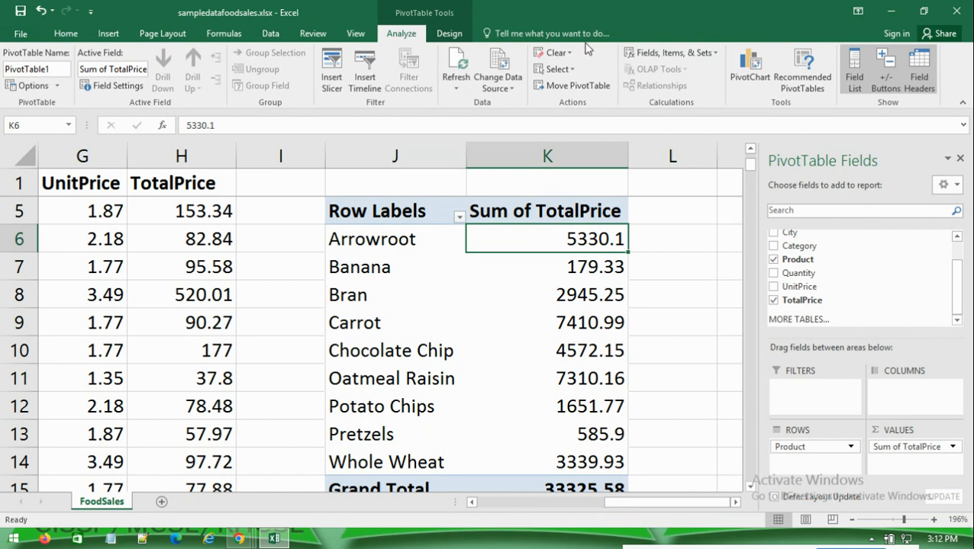
{"action": "left_click", "coordinate": [683, 56]}
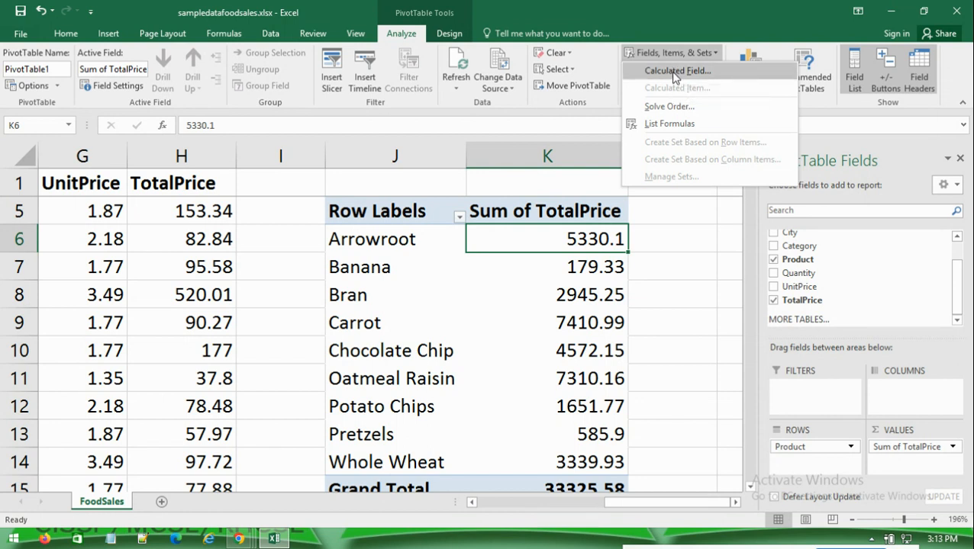
{"action": "left_click", "coordinate": [675, 71]}
{"action": "left_click_drag", "start_coordinate": [507, 214], "coordinate": [637, 103]}
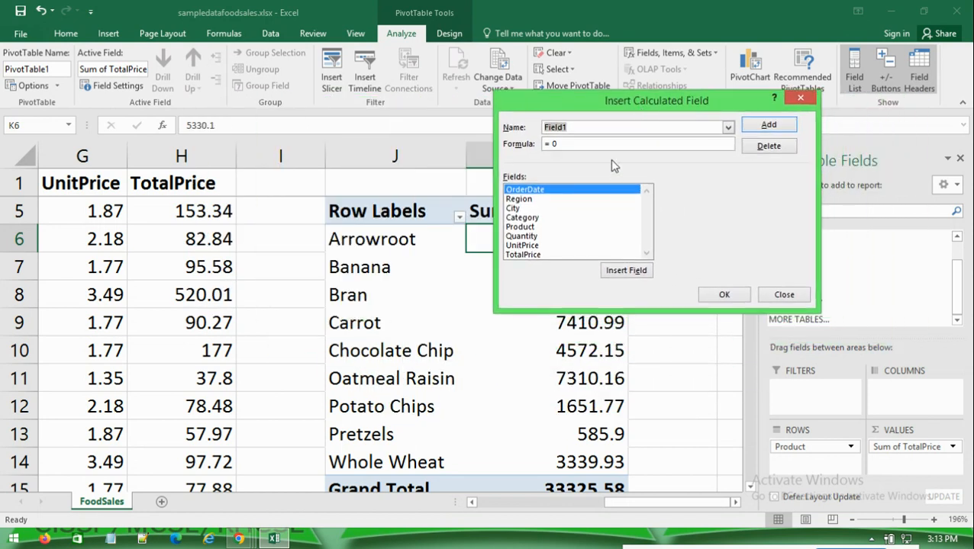
{"action": "left_click_drag", "start_coordinate": [534, 103], "coordinate": [632, 134]}
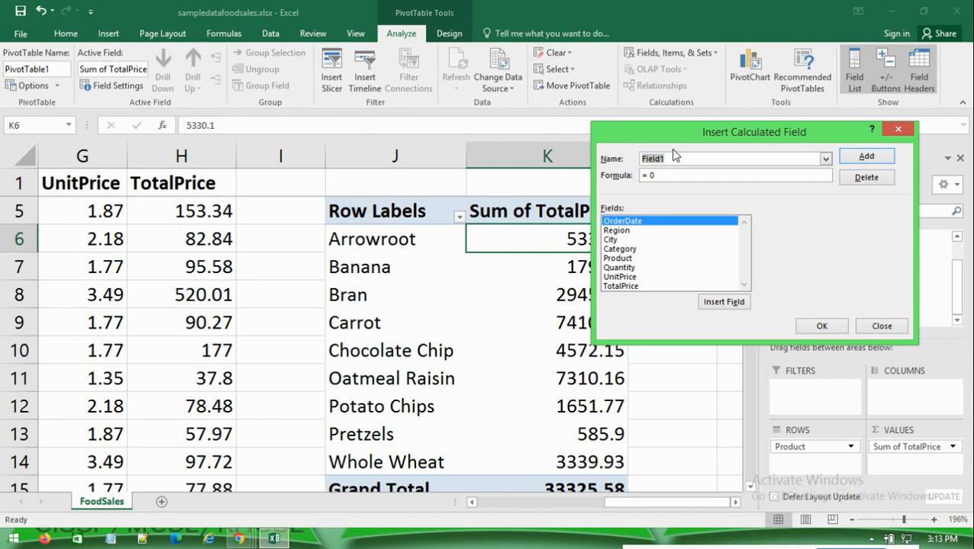
{"action": "type", "text": "Percent"}
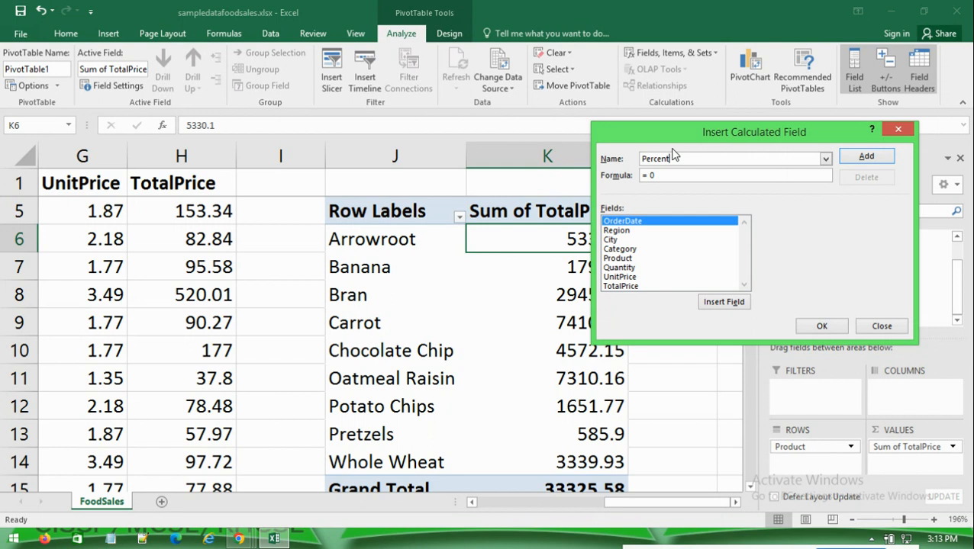
- Set the Percent field's formula to TotalPrice*2% and insert the field into the PivotTable
{"action": "left_click", "coordinate": [665, 173]}
{"action": "key", "text": "BackSpace"}
{"action": "double_click", "coordinate": [620, 287]}
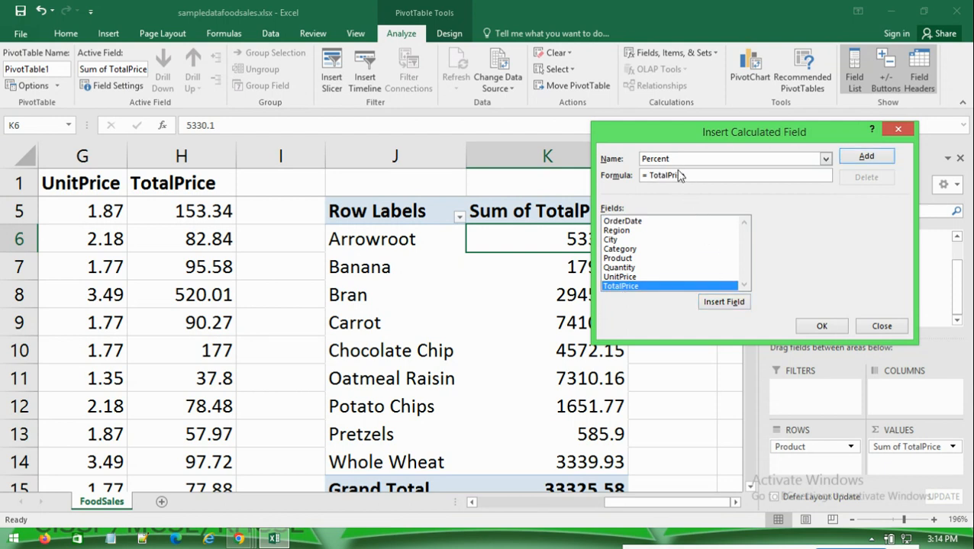
{"action": "type", "text": "*"}
{"action": "type", "text": "2%"}
{"action": "left_click", "coordinate": [821, 325]}
- Compare the Sum of TotalPrice and Sum of Percent values in the Arrowroot and Banana rows
{"action": "left_click_drag", "start_coordinate": [612, 503], "coordinate": [635, 502]}
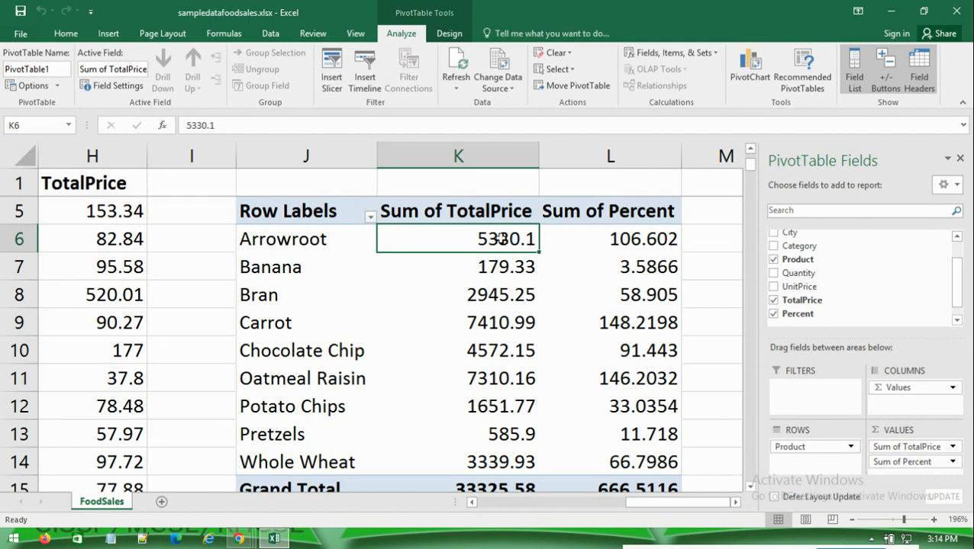
{"action": "left_click", "coordinate": [622, 243]}
{"action": "left_click", "coordinate": [518, 268]}
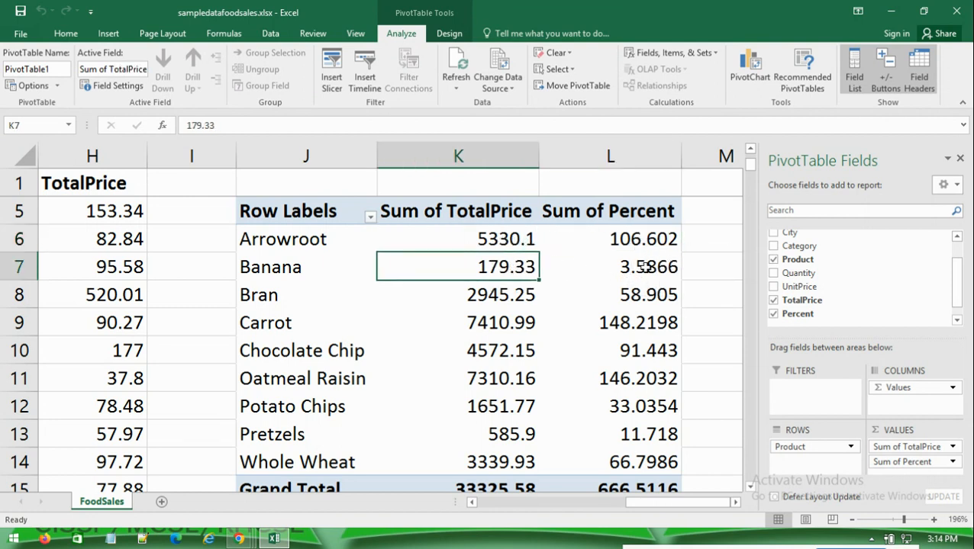
{"action": "left_click", "coordinate": [644, 268]}
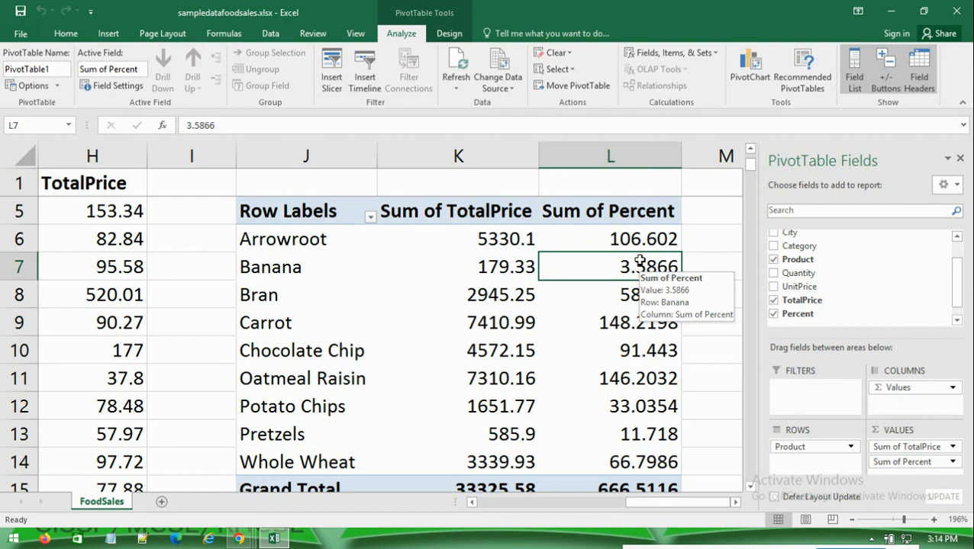
- Find and open the Windows Calculator, keeping its window clear of the PivotTable's value columns
{"action": "left_click", "coordinate": [8, 539]}
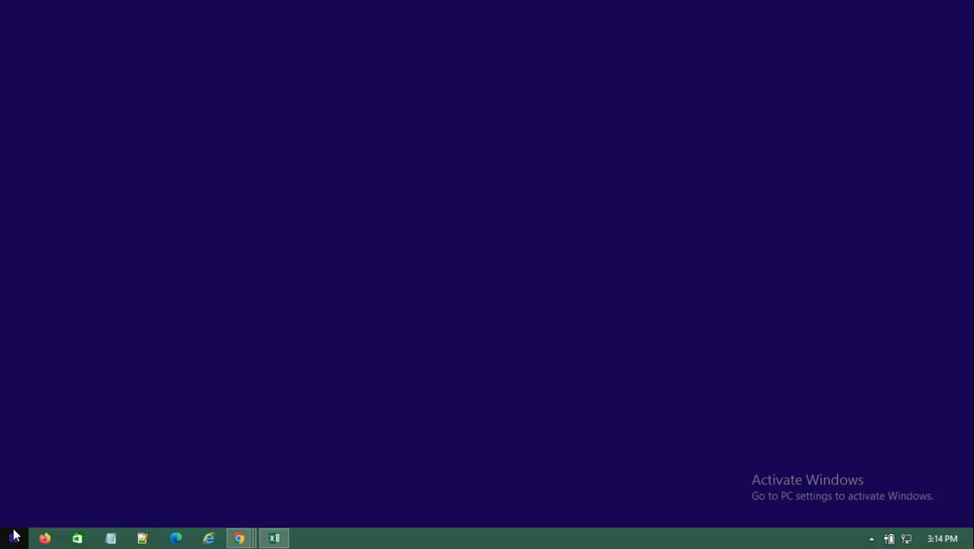
{"action": "left_click", "coordinate": [926, 58]}
{"action": "type", "text": "calculator"}
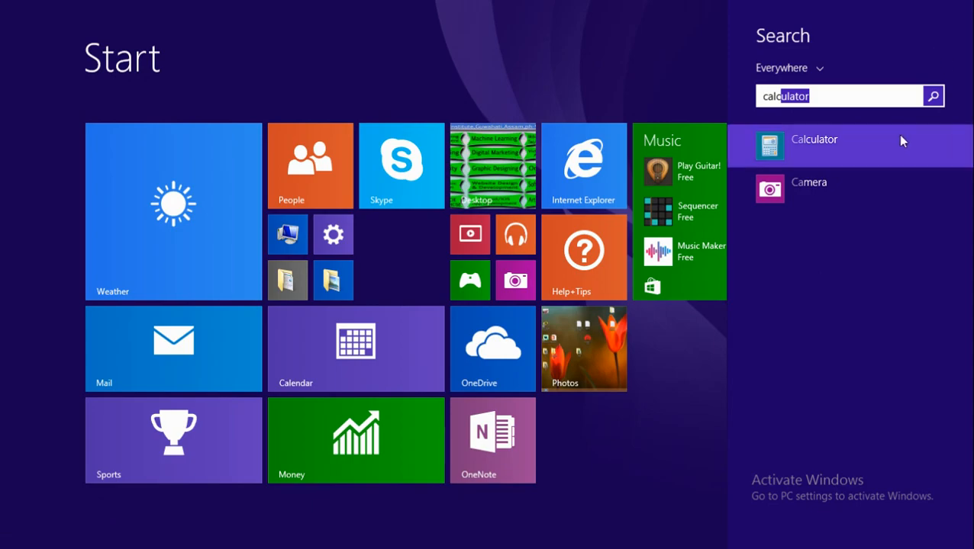
{"action": "left_click", "coordinate": [901, 141]}
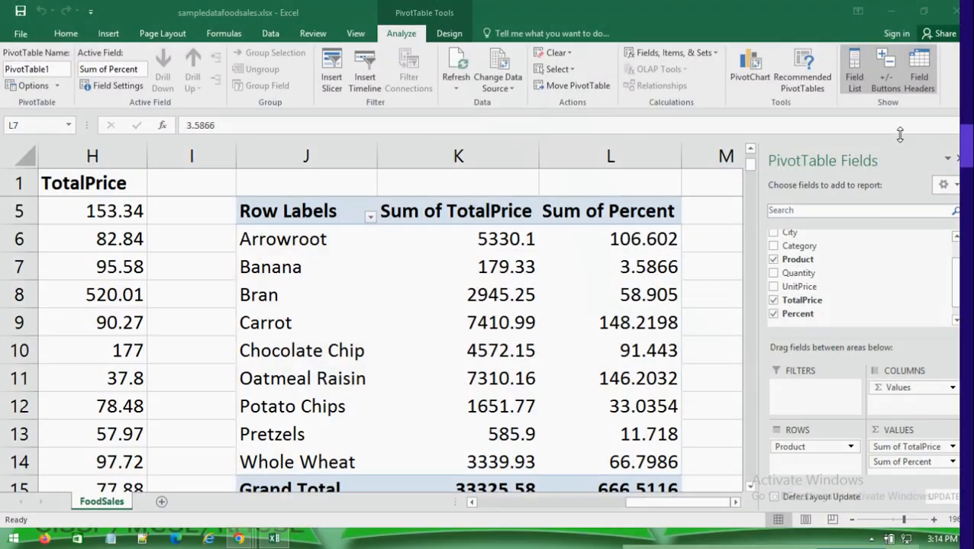
{"action": "left_click_drag", "start_coordinate": [332, 182], "coordinate": [253, 151]}
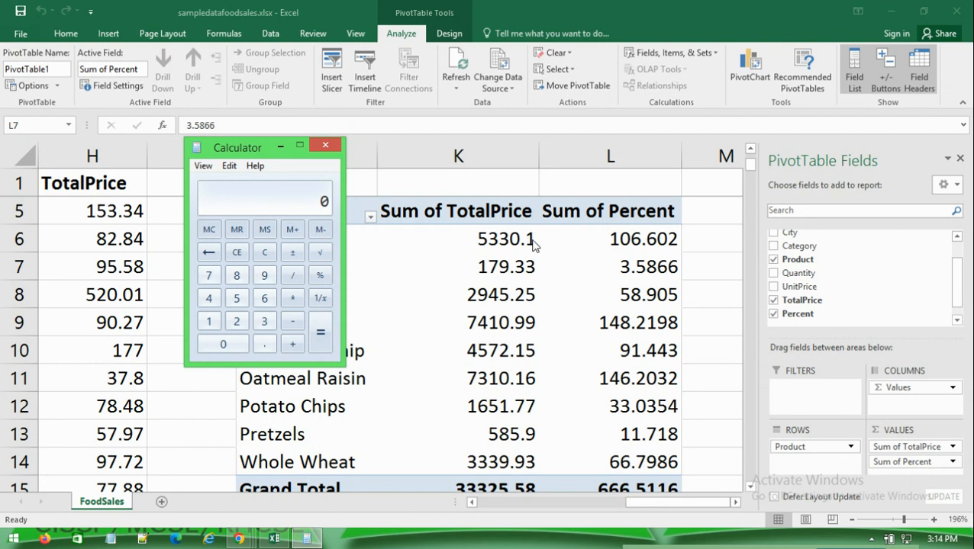
- Calculate 2% of 5330.1 to check the Arrowroot percent value, and close the Calculator
{"action": "left_click", "coordinate": [236, 298]}
{"action": "double_click", "coordinate": [264, 322]}
{"action": "left_click", "coordinate": [243, 345]}
{"action": "left_click", "coordinate": [264, 344]}
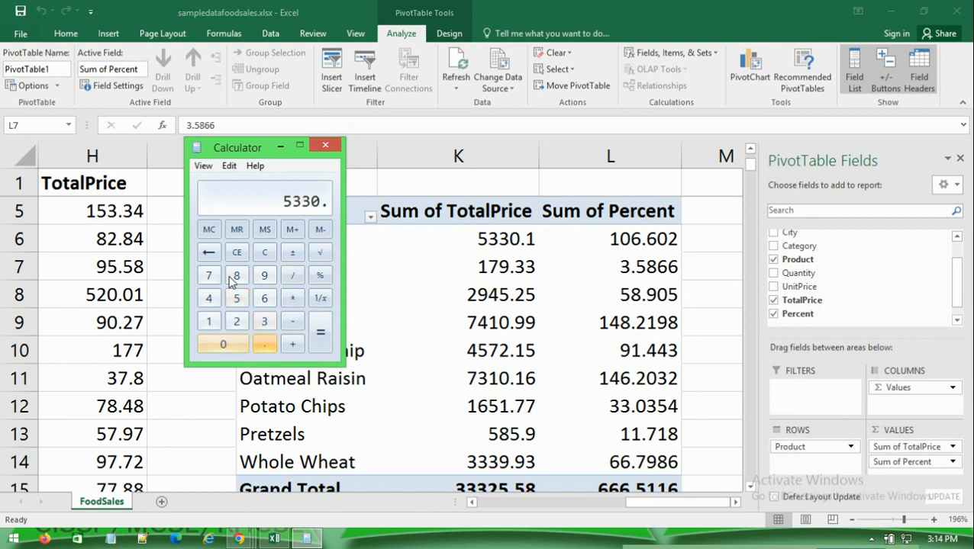
{"action": "left_click", "coordinate": [208, 321]}
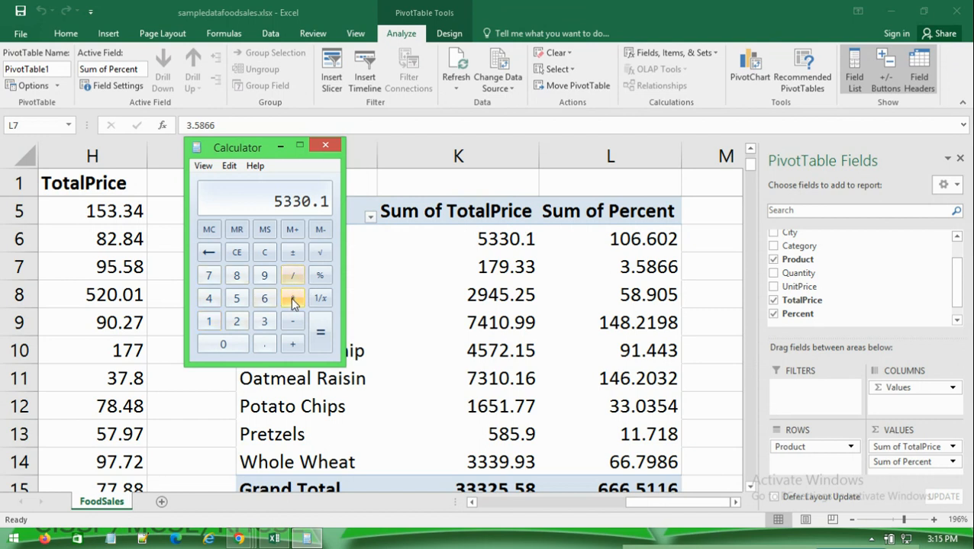
{"action": "left_click", "coordinate": [294, 300]}
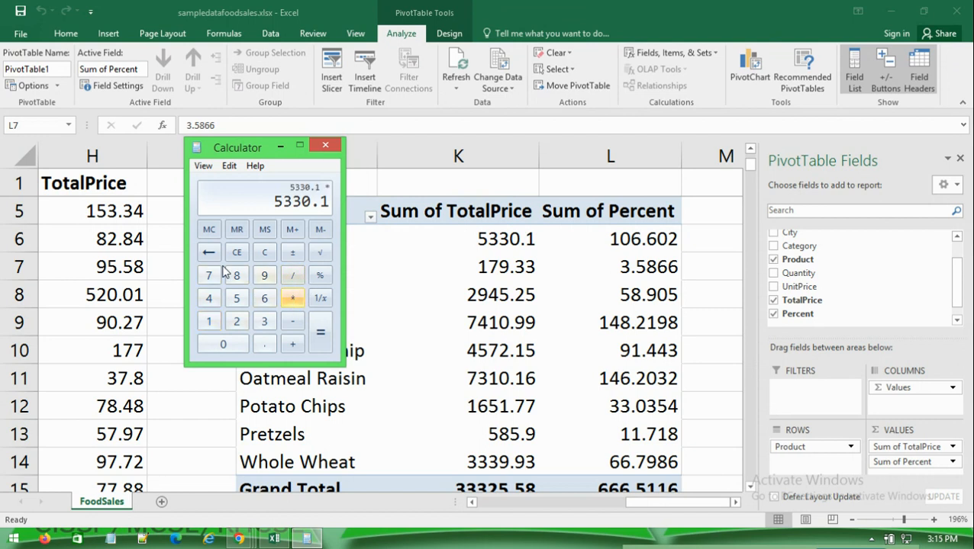
{"action": "left_click", "coordinate": [237, 321]}
{"action": "left_click", "coordinate": [320, 275]}
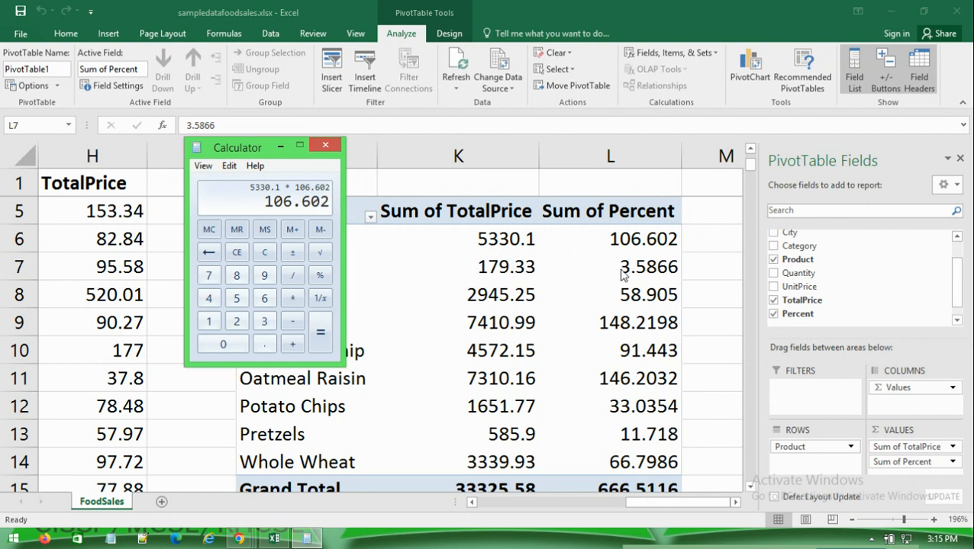
{"action": "left_click", "coordinate": [326, 145]}
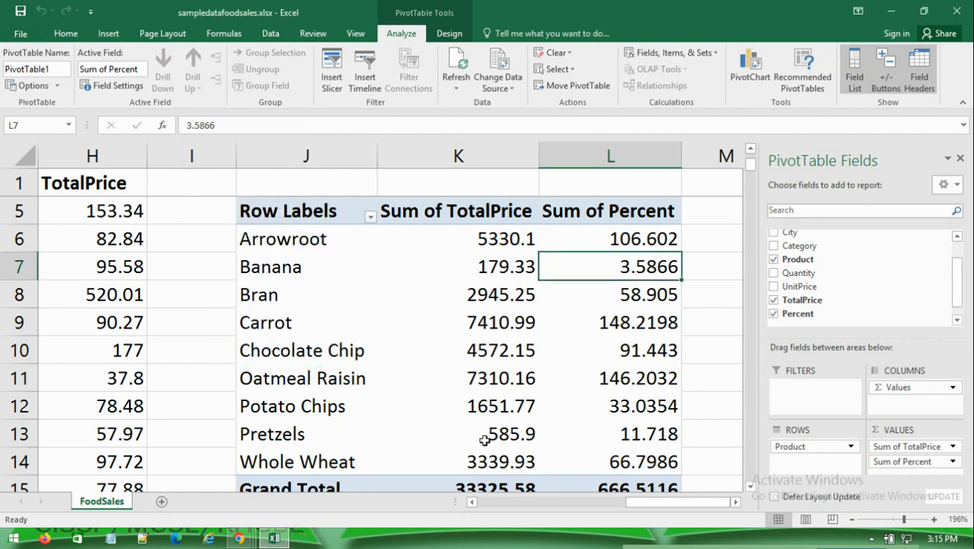